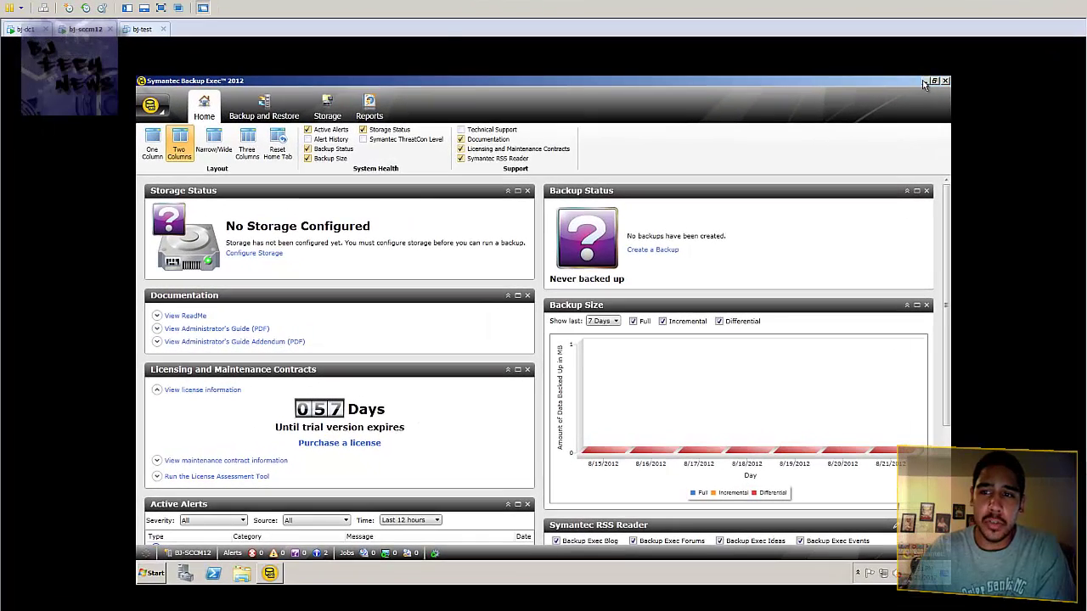
Check in the Computer window that the server has a separate backup (E:) drive, and close the window
left_click(924, 82)
double_click(153, 99)
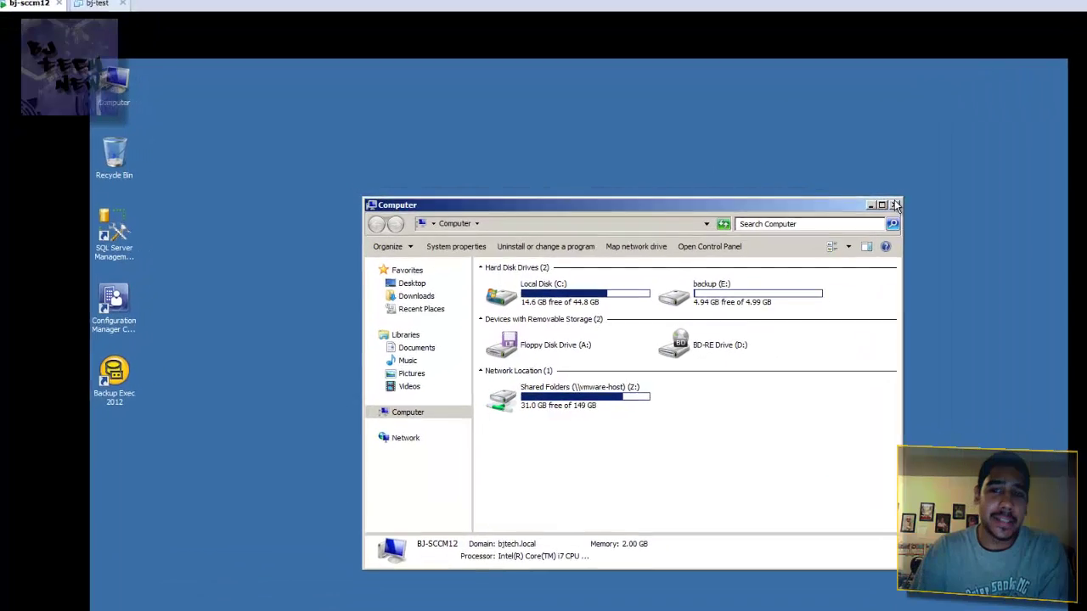
left_click(1004, 213)
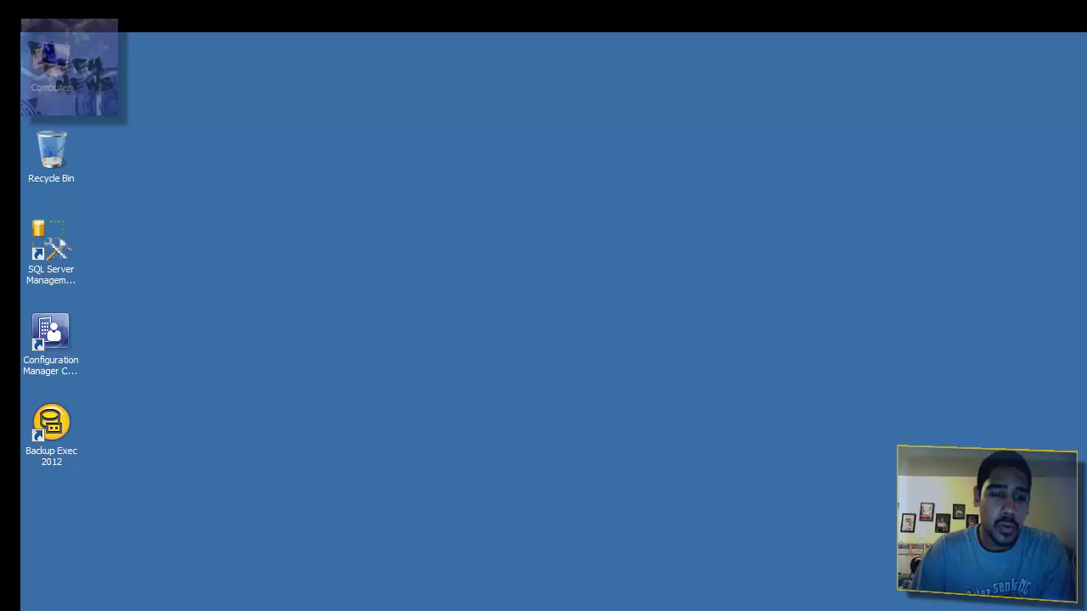
double_click(53, 59)
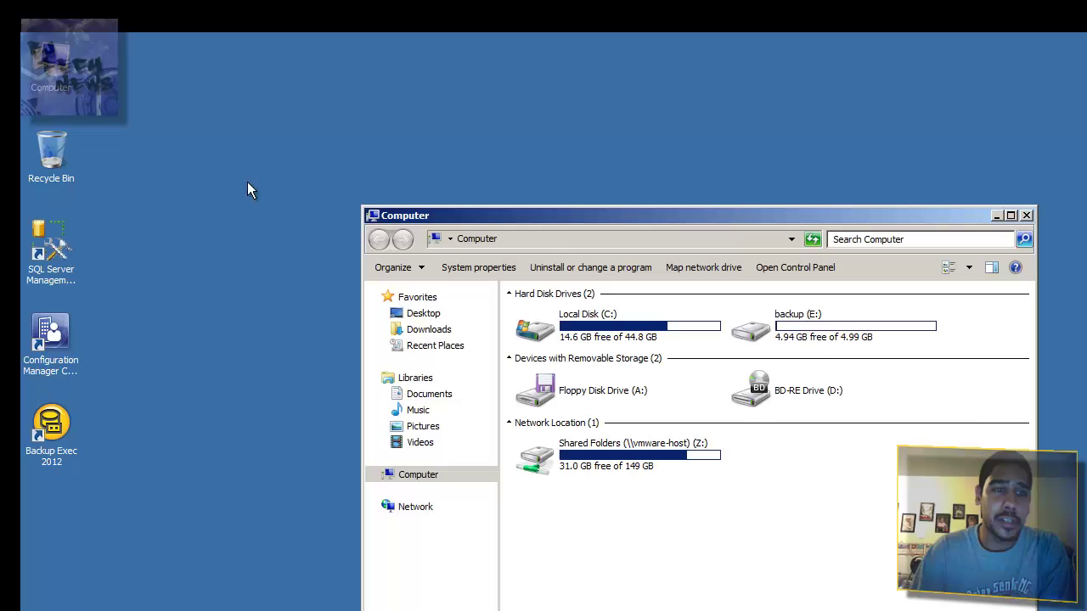
left_click(825, 344)
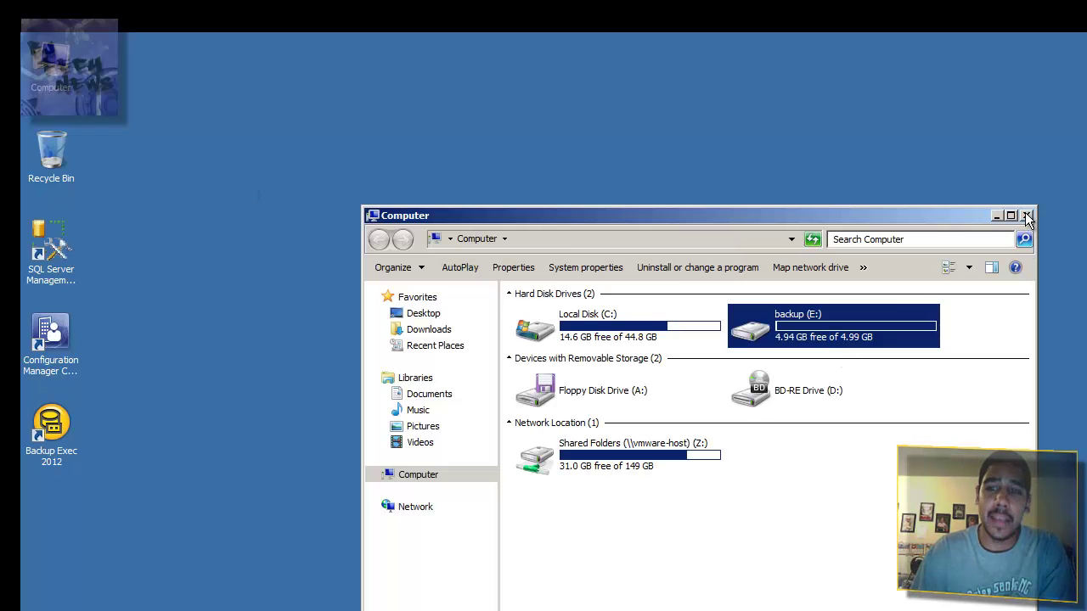
left_click(1026, 216)
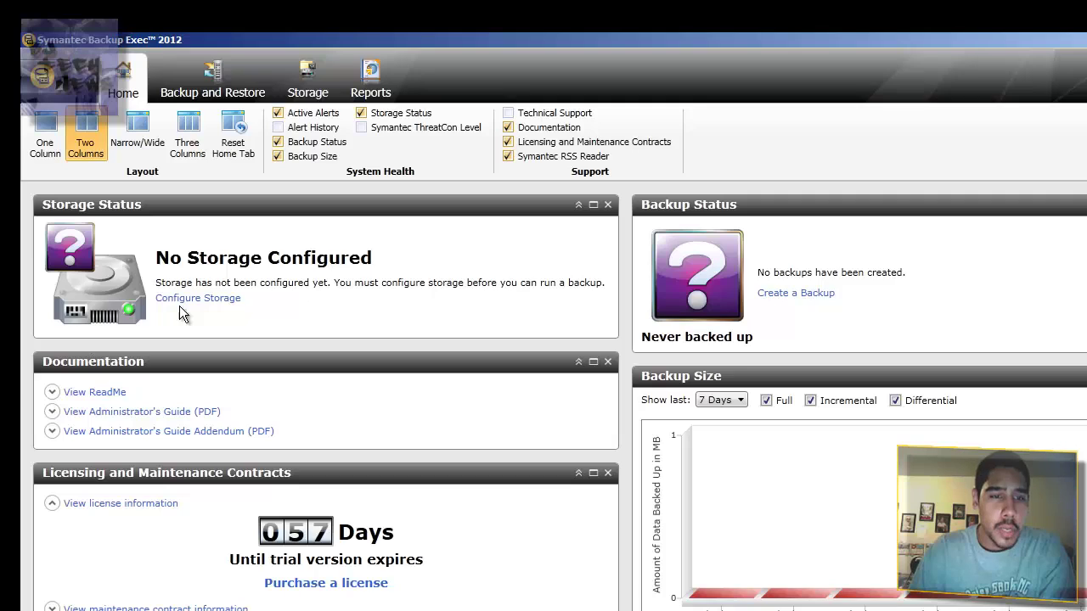
Begin configuring disk-based storage of the Disk storage type, keeping the name Disk storage 0001
left_click(192, 300)
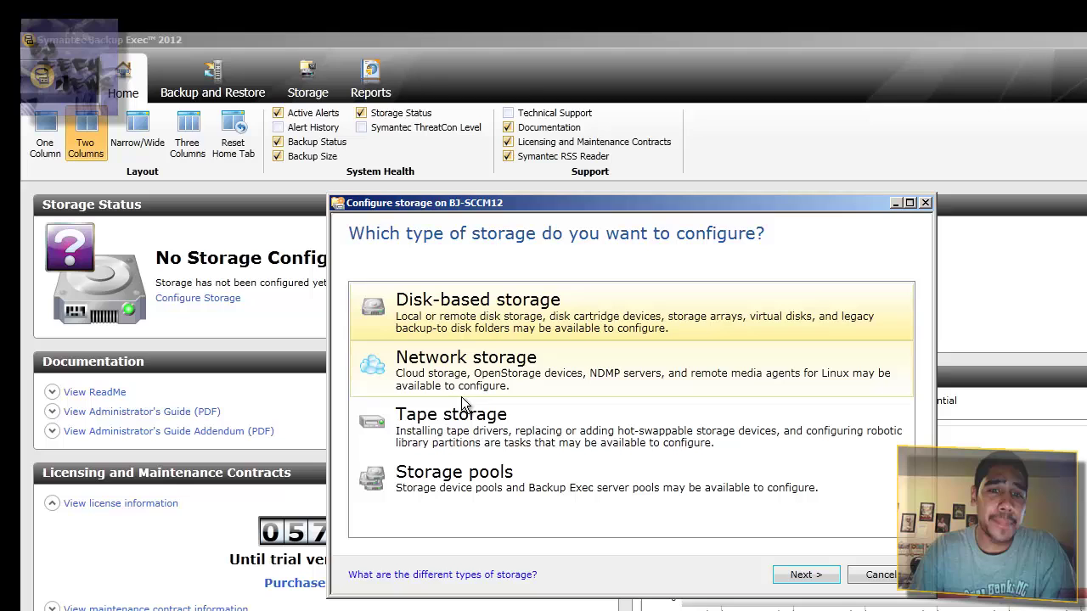
left_click(802, 574)
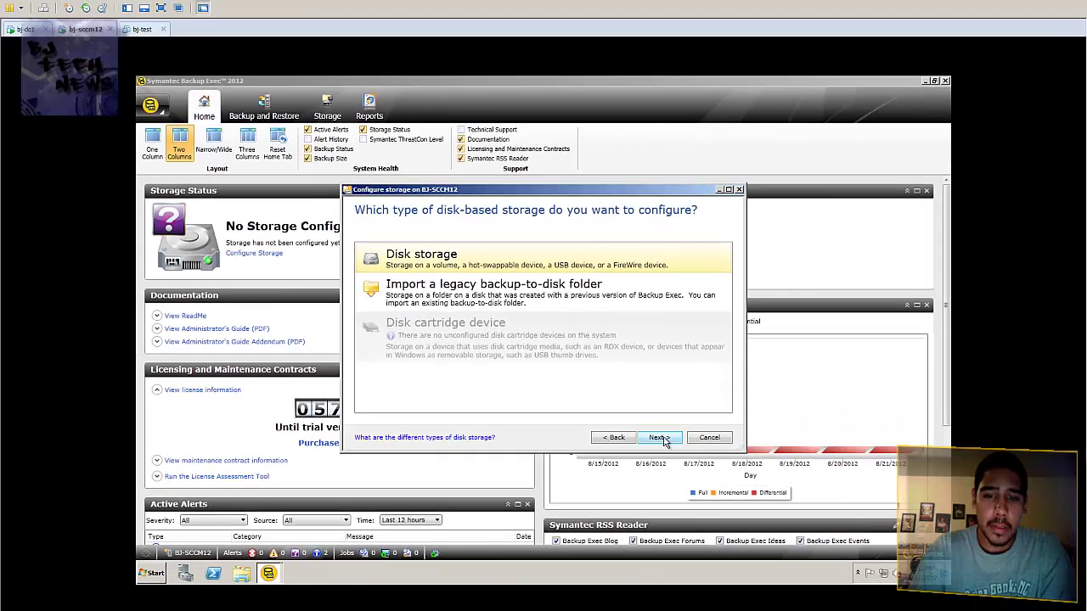
left_click(662, 438)
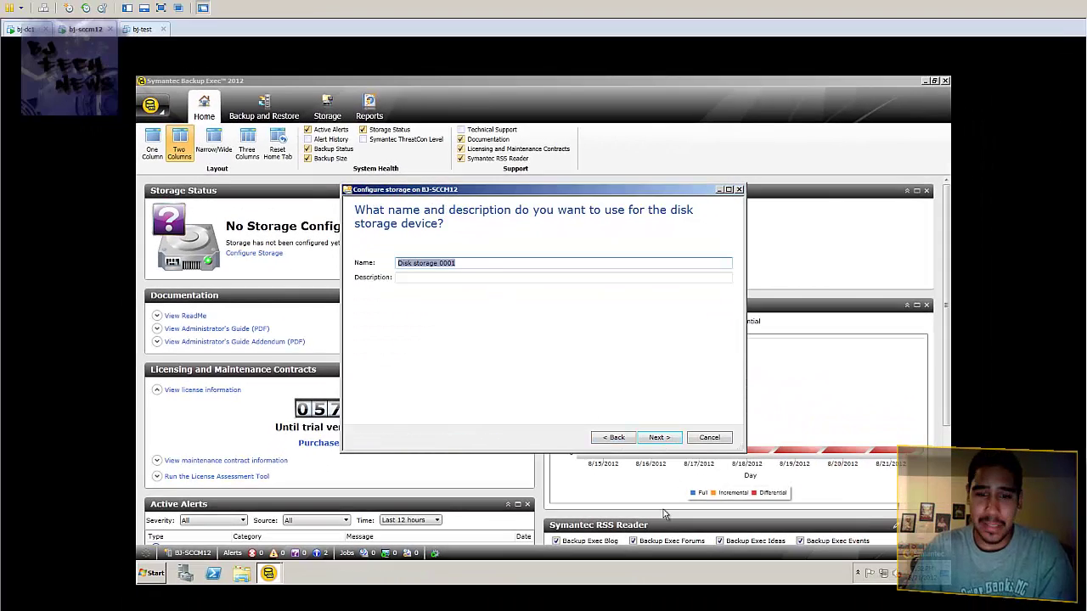
left_click(651, 440)
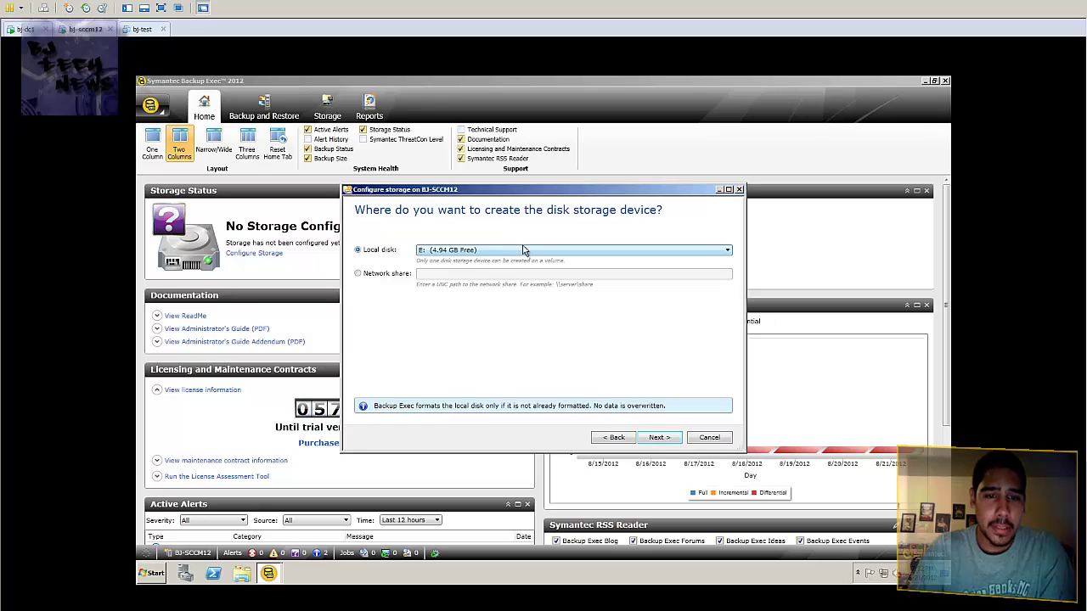
left_click(519, 251)
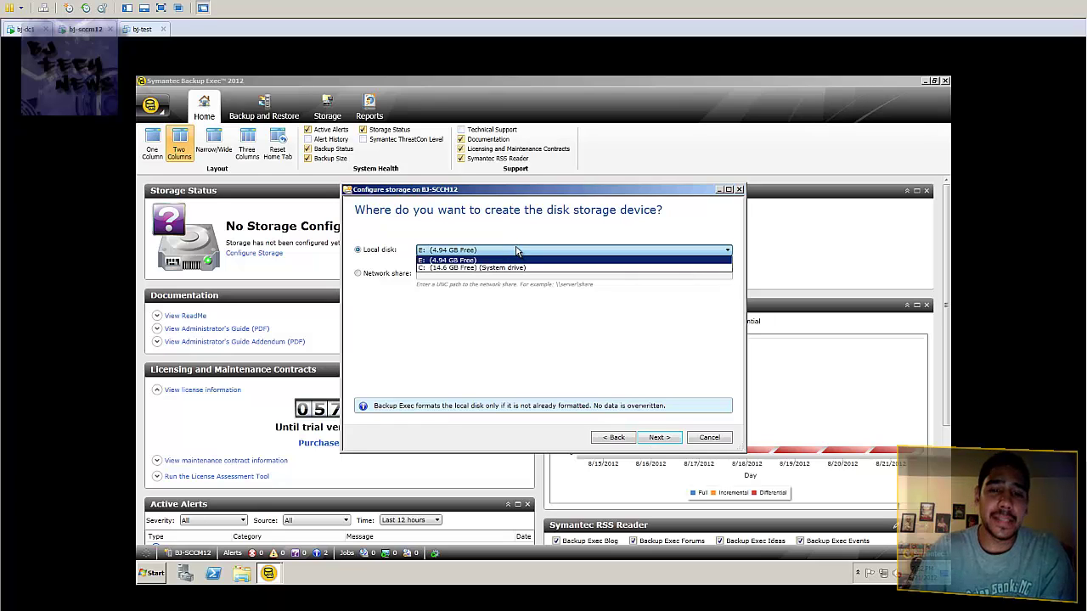
left_click(509, 268)
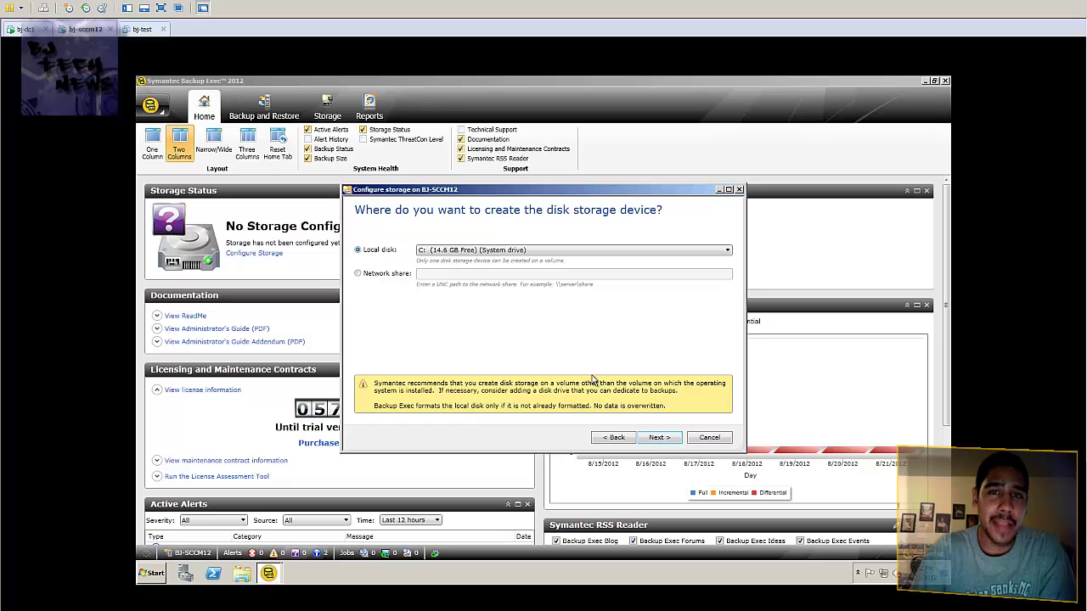
left_click(504, 252)
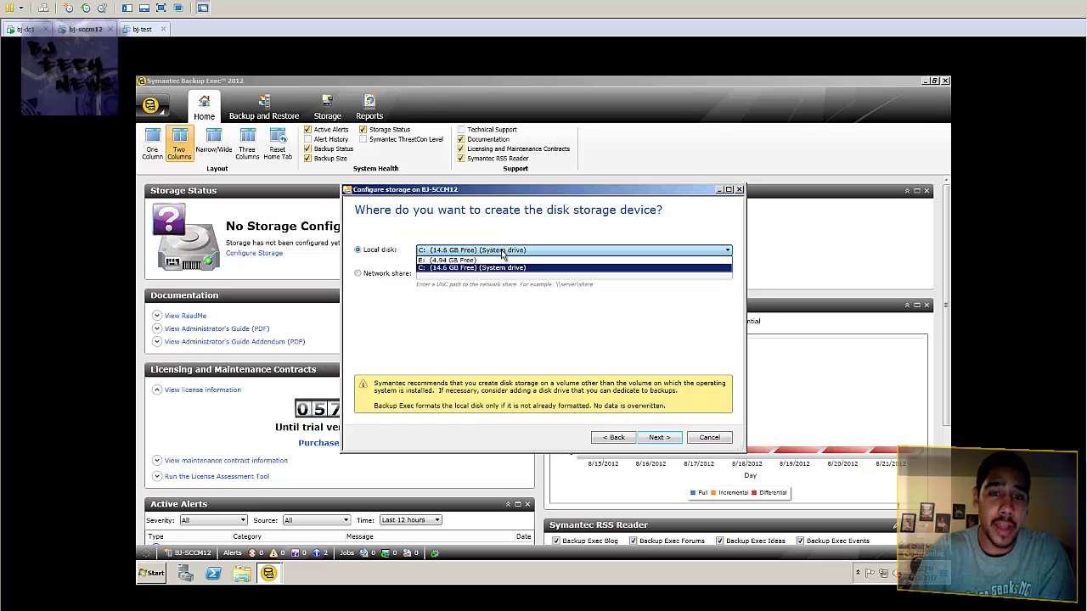
left_click(477, 259)
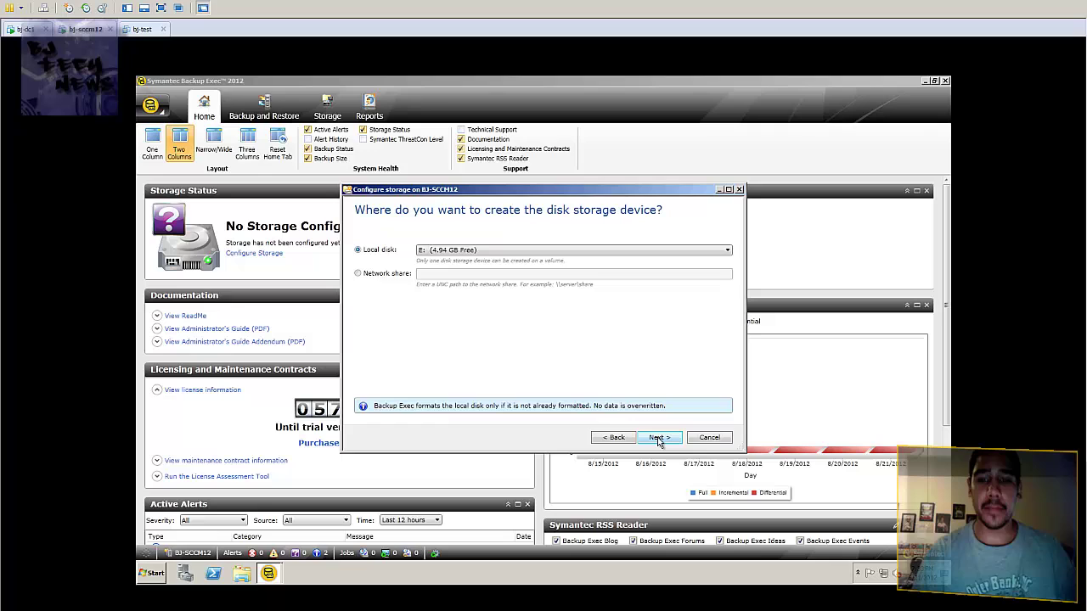
Accept local disk E: as the storage location and finish creating the disk storage device
left_click(660, 438)
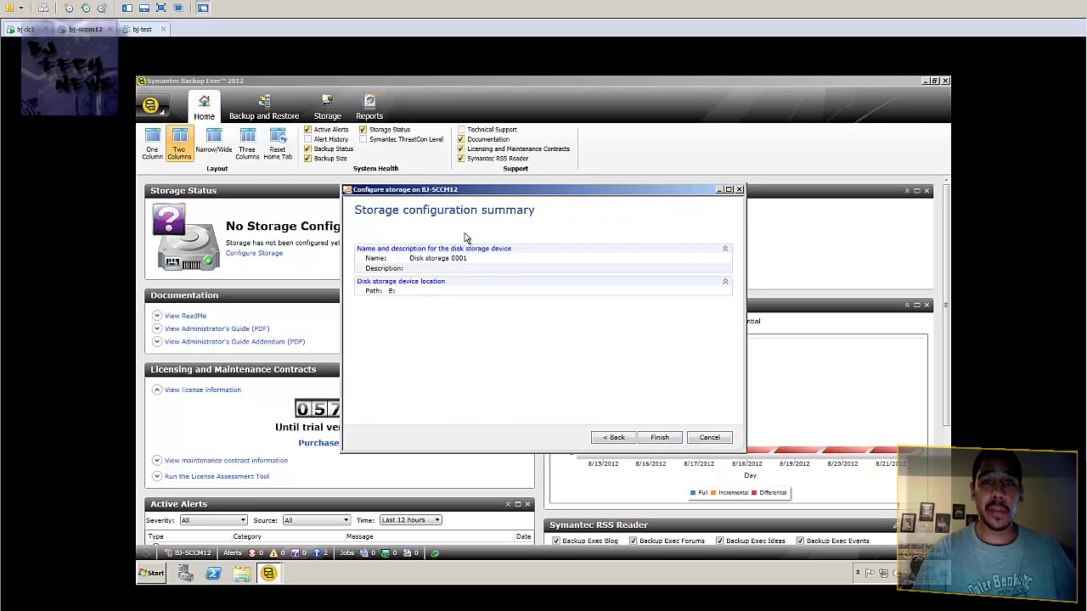
left_click(659, 438)
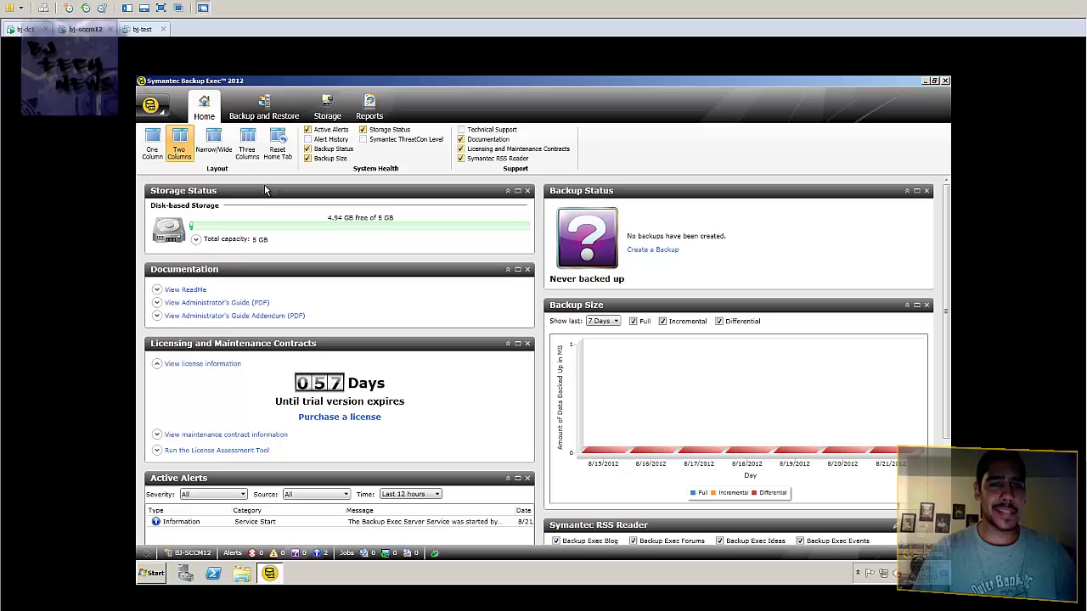
Check the Disk storage 0001 device in the list of all storage
left_click(327, 115)
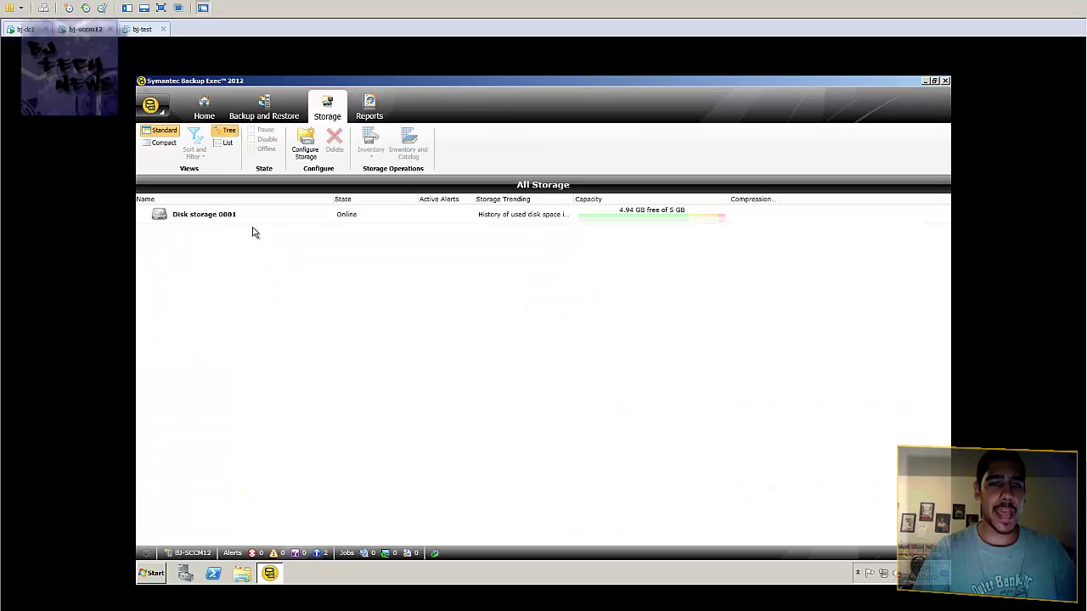
left_click(230, 216)
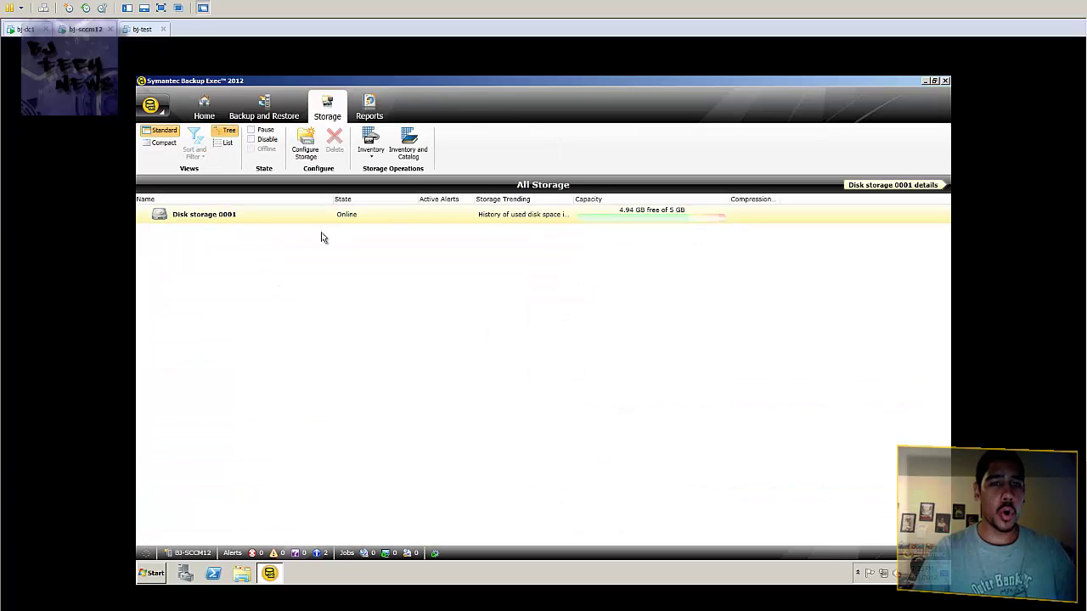
Create a backup definition for bj-sccm12 with only drive E: selected for backup
left_click(204, 108)
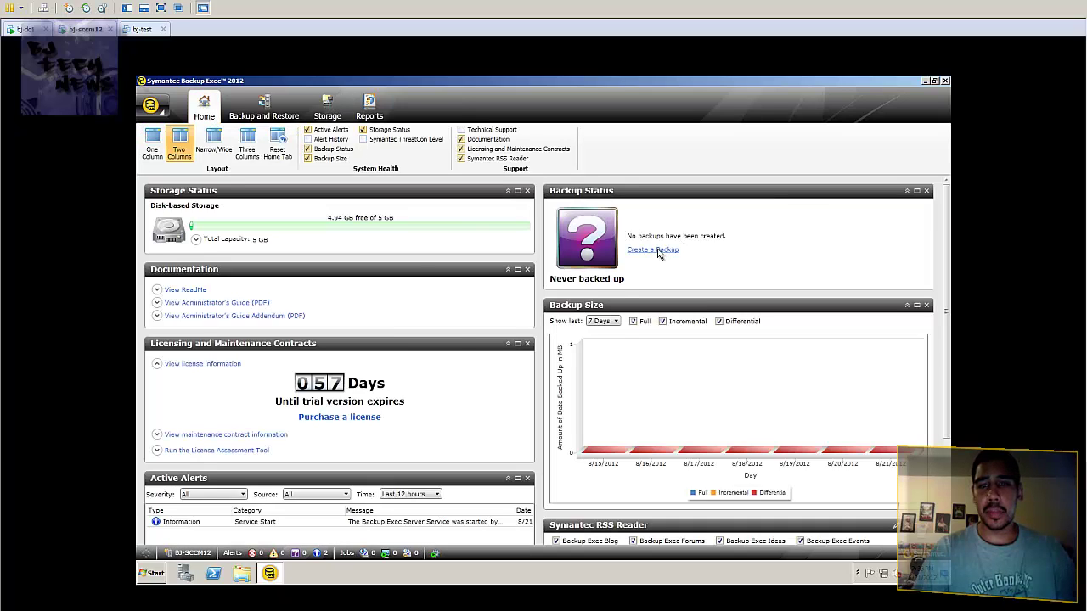
left_click(659, 252)
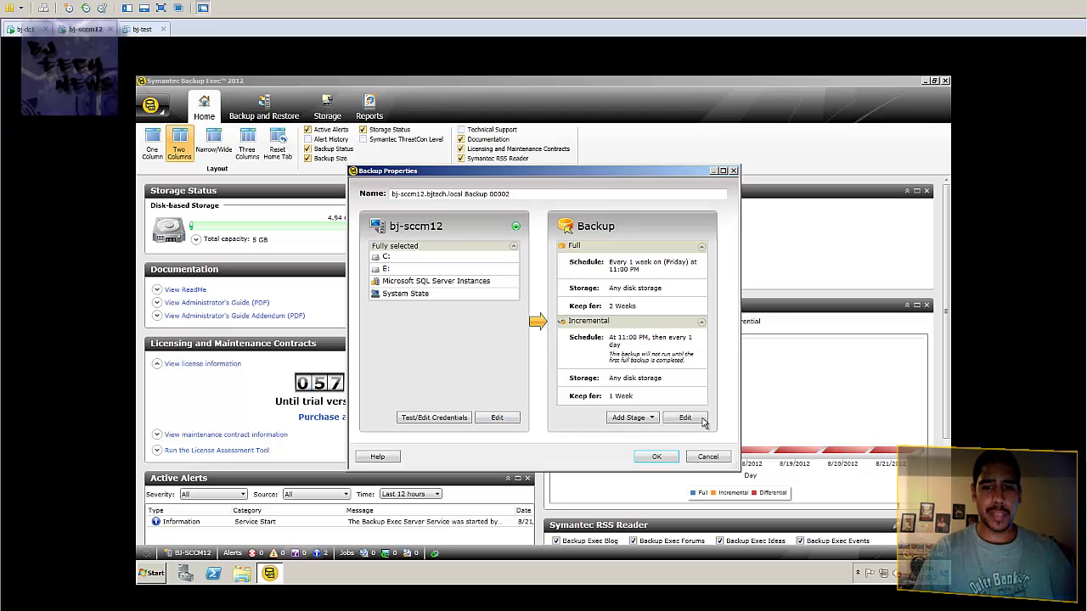
left_click(499, 419)
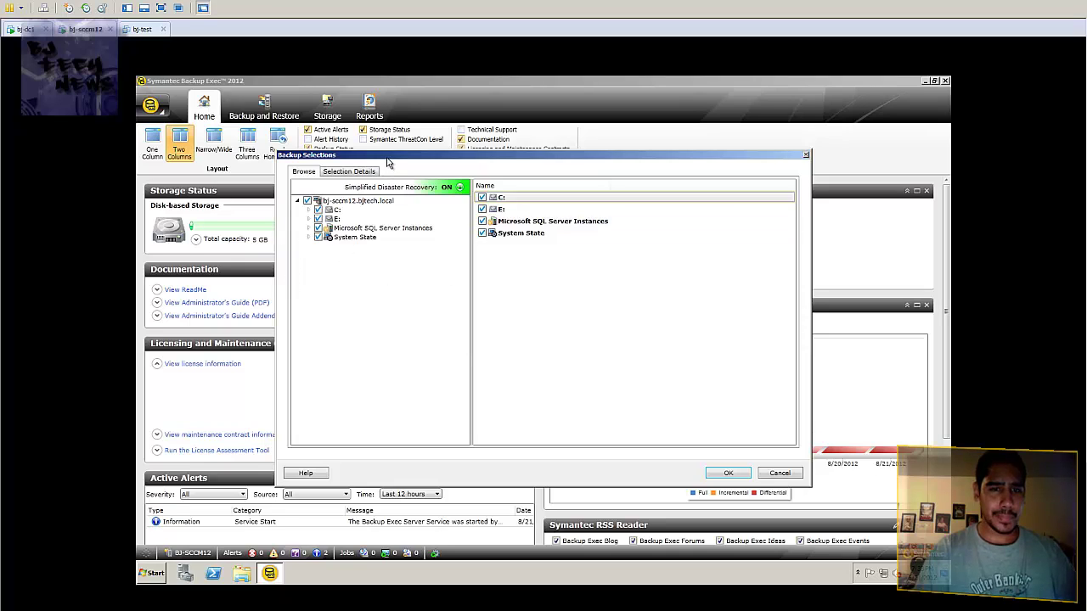
left_click(307, 200)
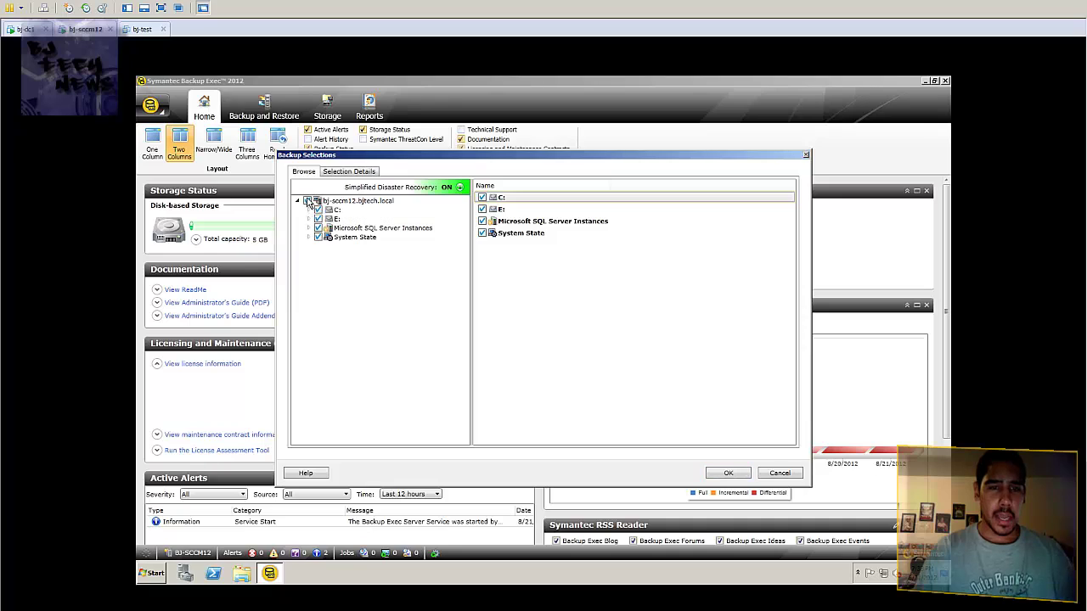
left_click(319, 219)
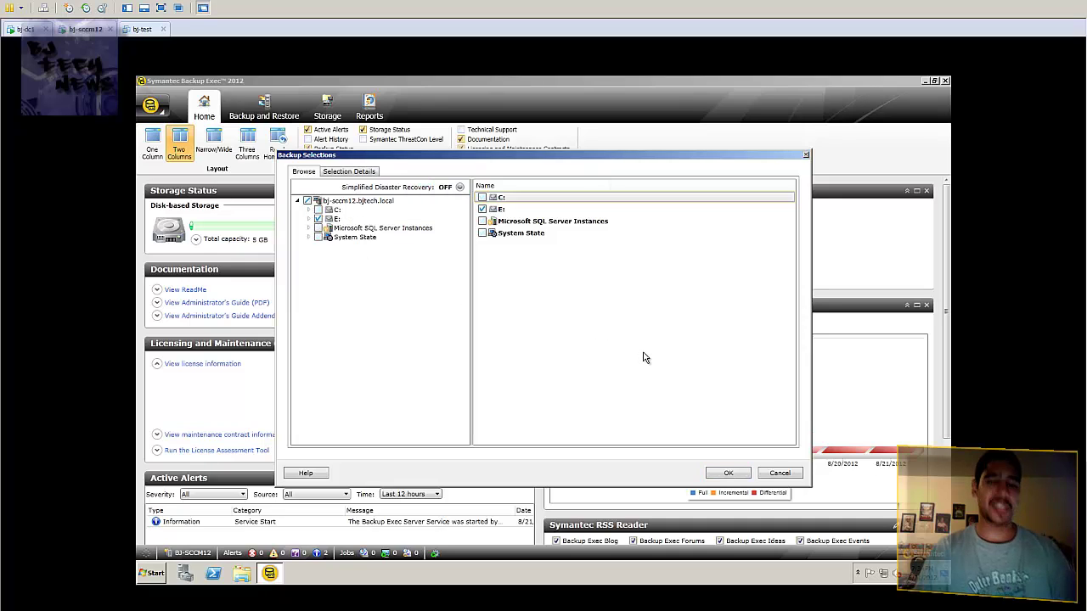
left_click(733, 473)
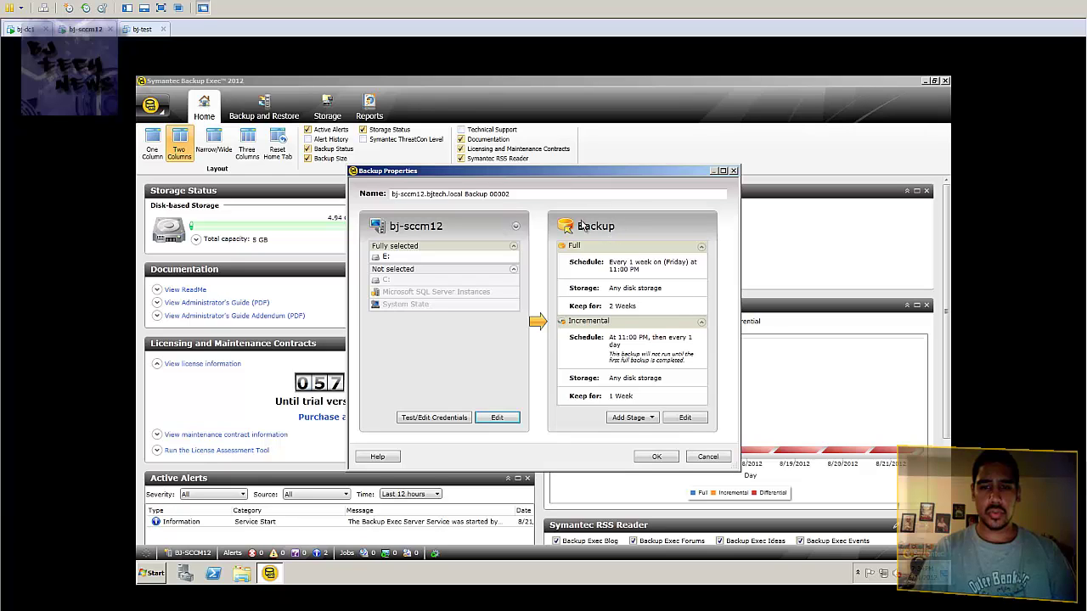
Examine the recurrence settings of the full backup's schedule in the backup options
left_click(685, 418)
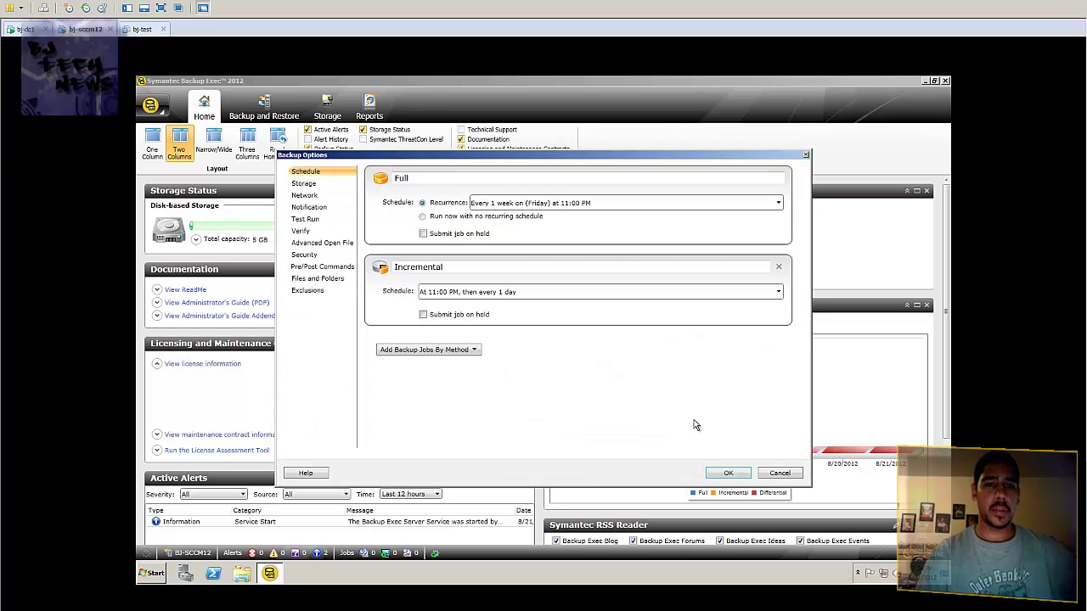
left_click(777, 204)
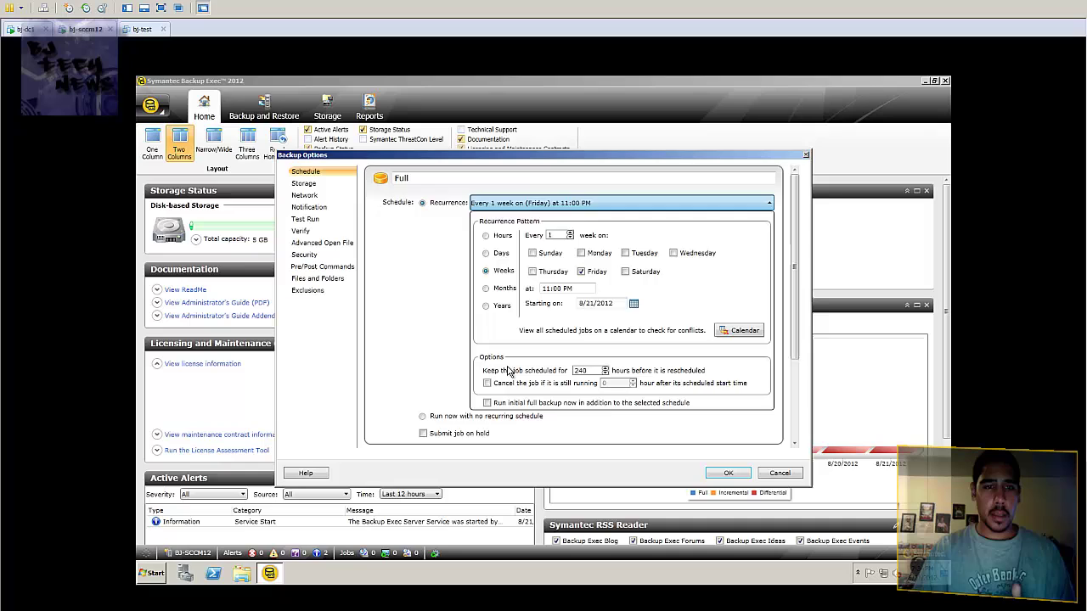
Set the full backup's storage to Disk storage 0001 and look over the available retention units
key("Down")
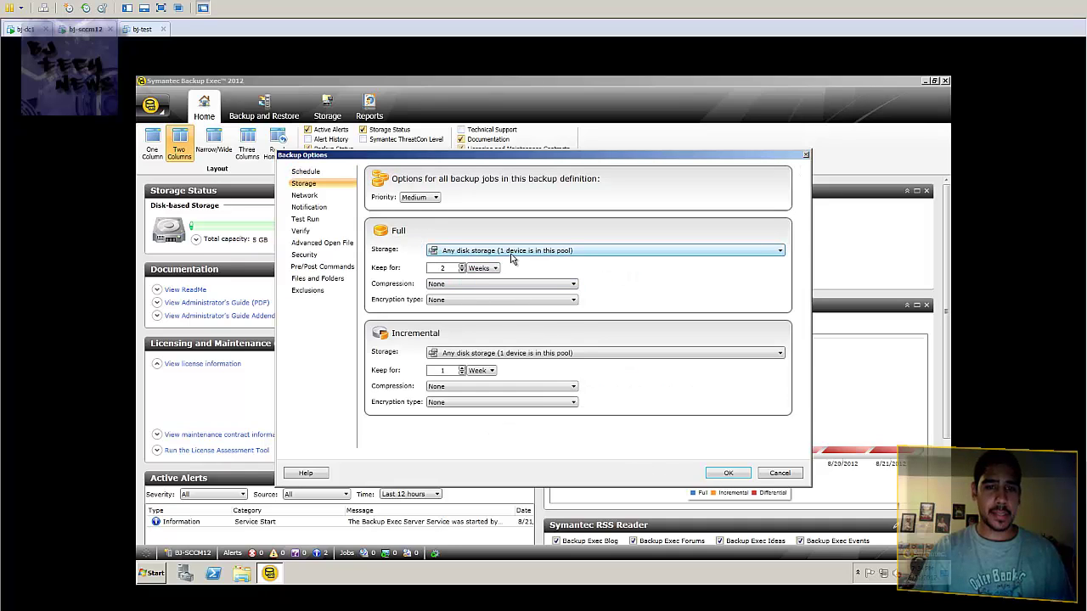
left_click(512, 259)
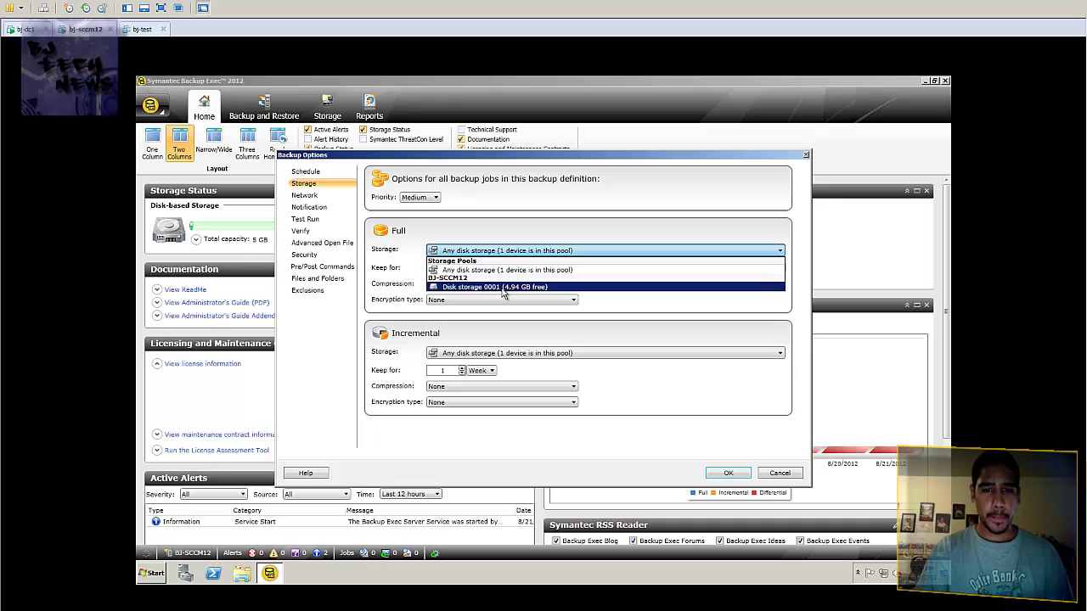
left_click(500, 288)
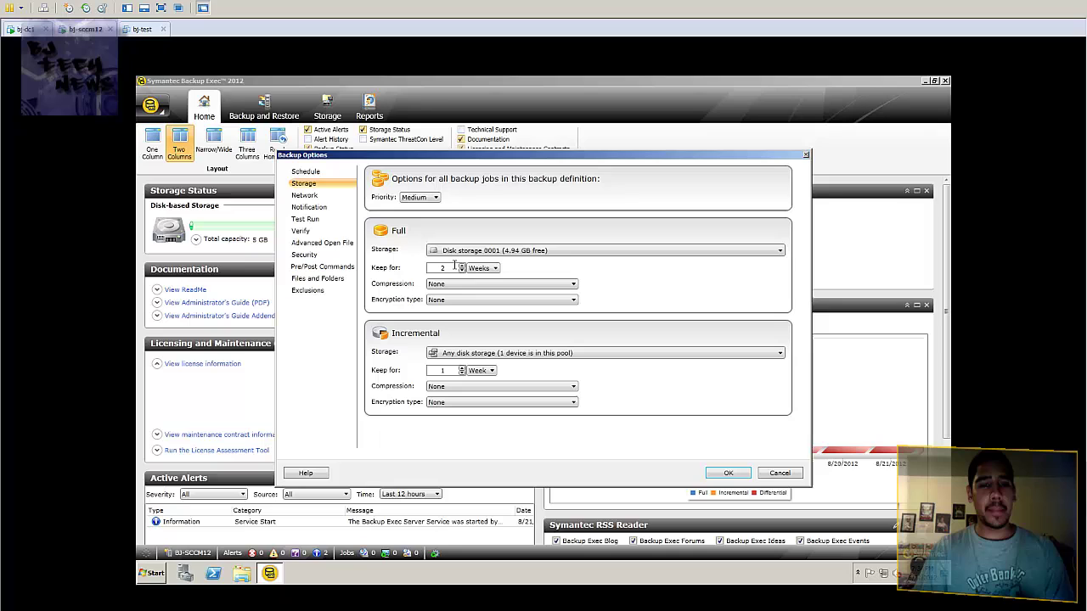
left_click(484, 268)
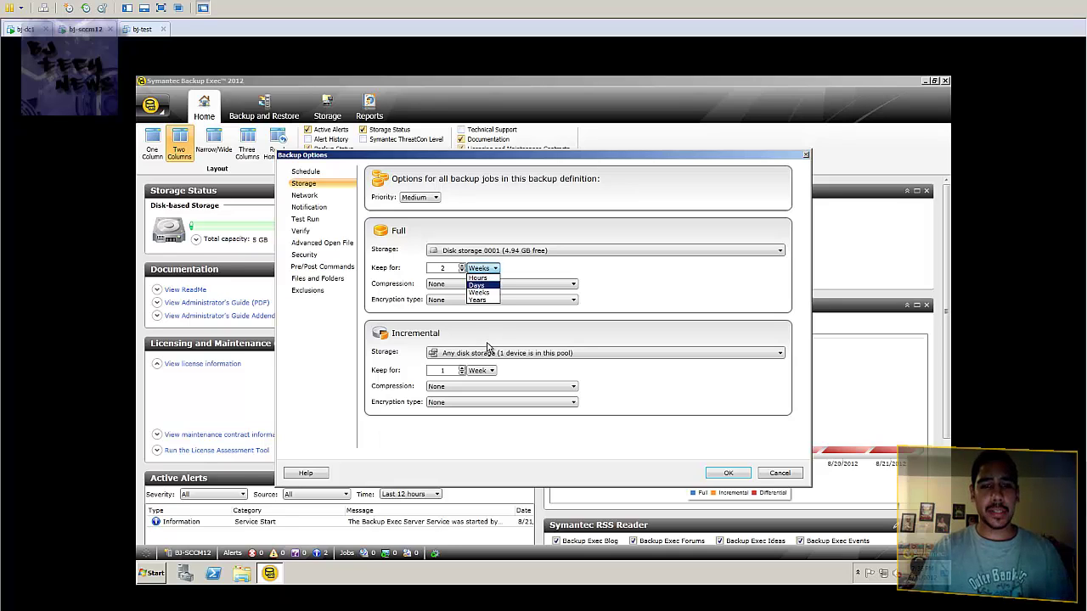
left_click(488, 339)
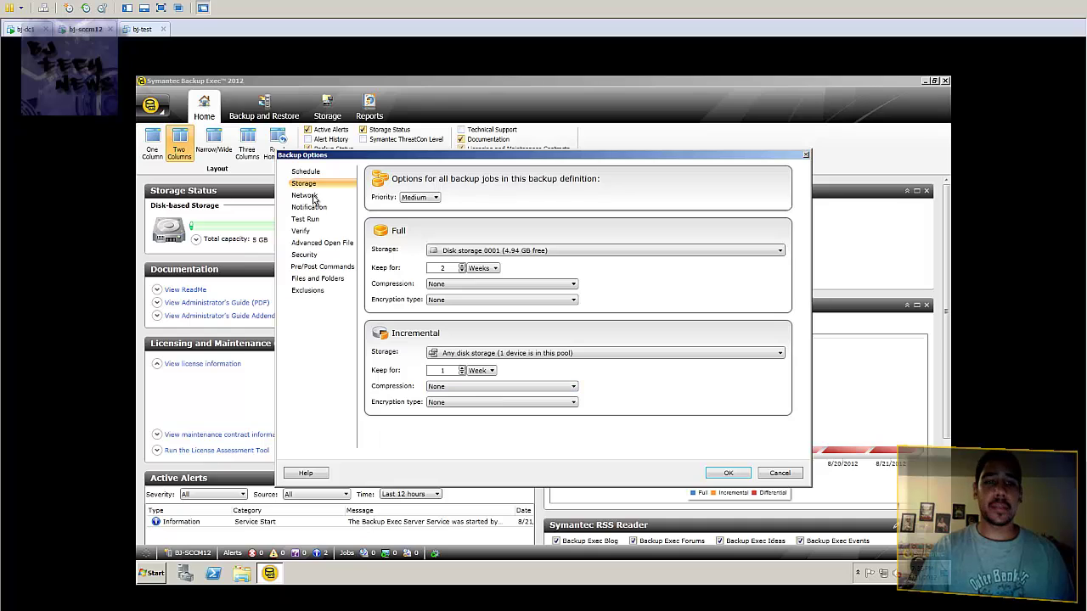
Review the network options of the backup, including the network interfaces available for the job
left_click(305, 196)
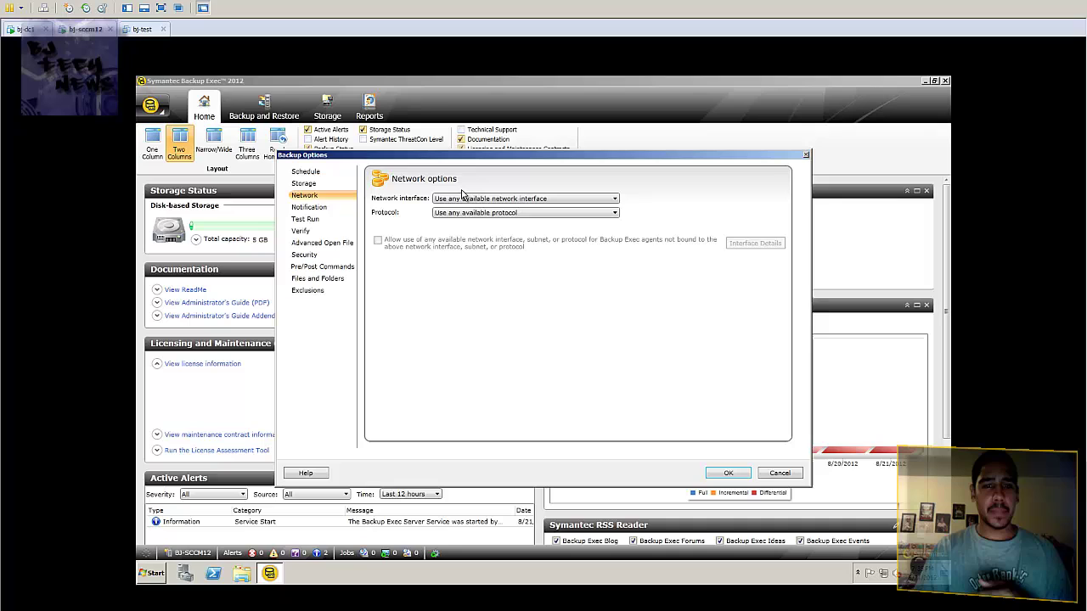
left_click(463, 200)
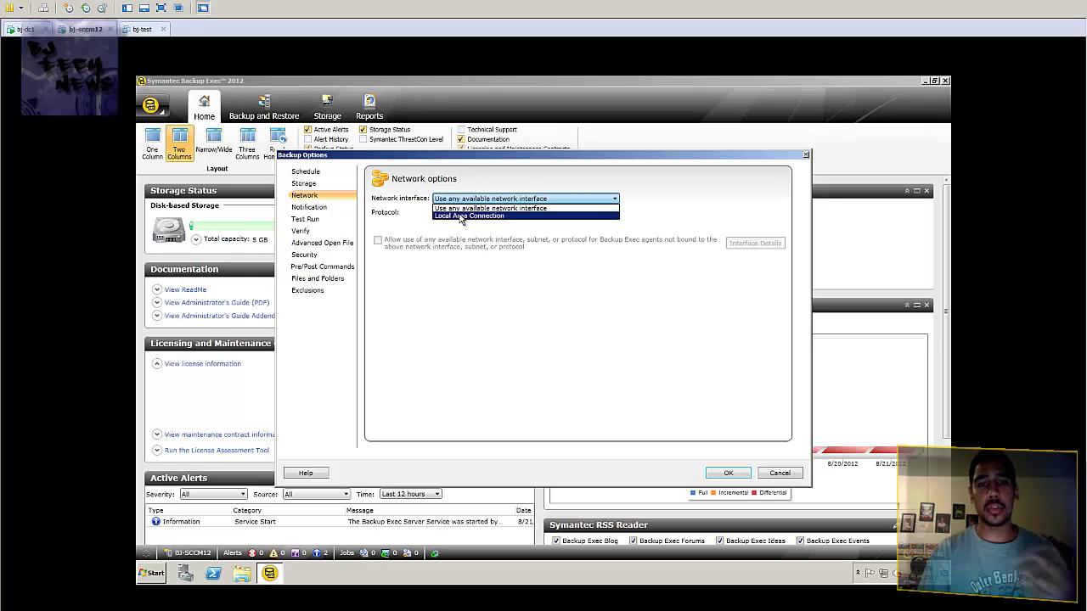
left_click(323, 214)
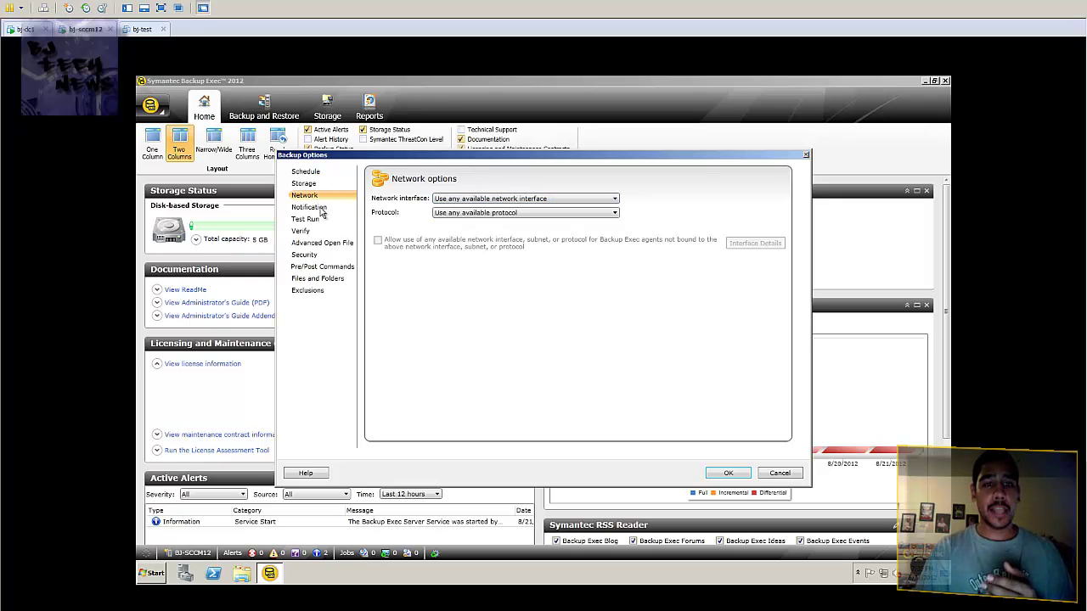
Review the notification, test run, verify and Advanced Open File options of the backup definition
left_click(321, 208)
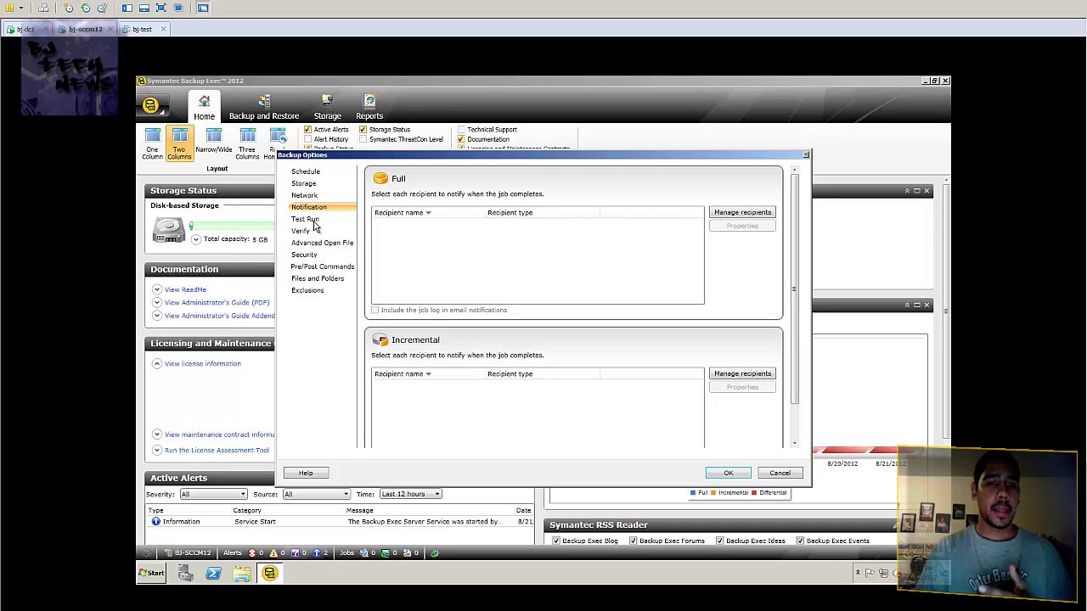
left_click(307, 220)
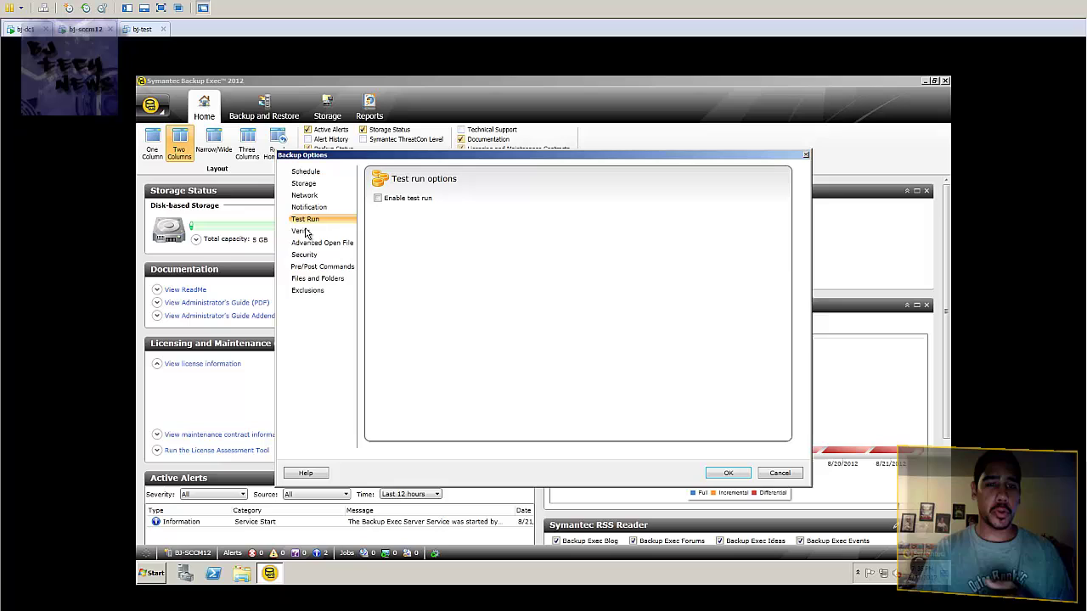
left_click(307, 231)
left_click(329, 244)
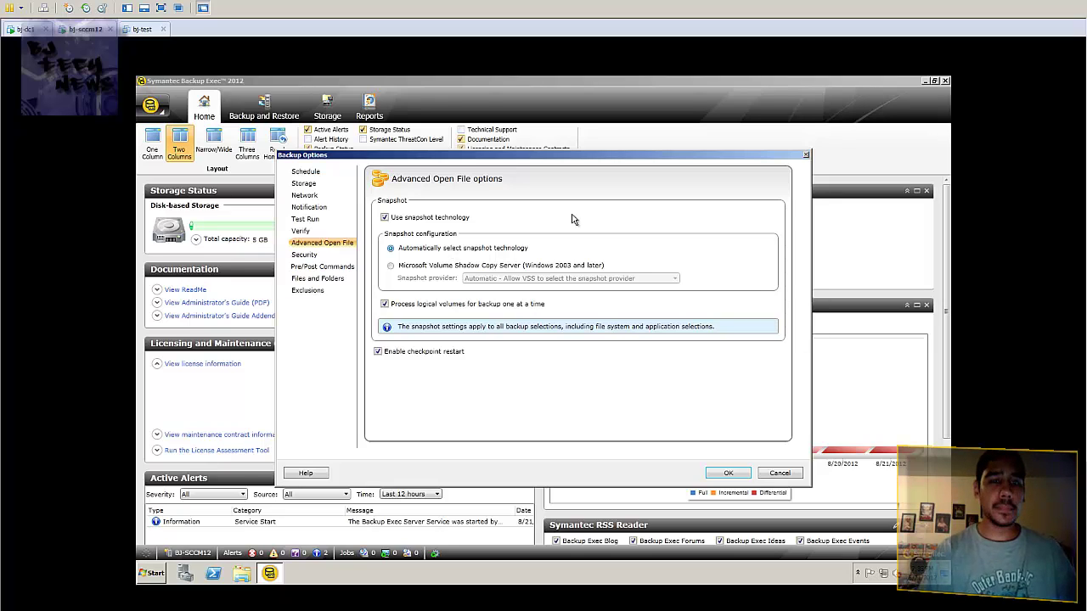
Review the security, pre/post command, files and folders, and exclusion options of the backup definition
left_click(304, 255)
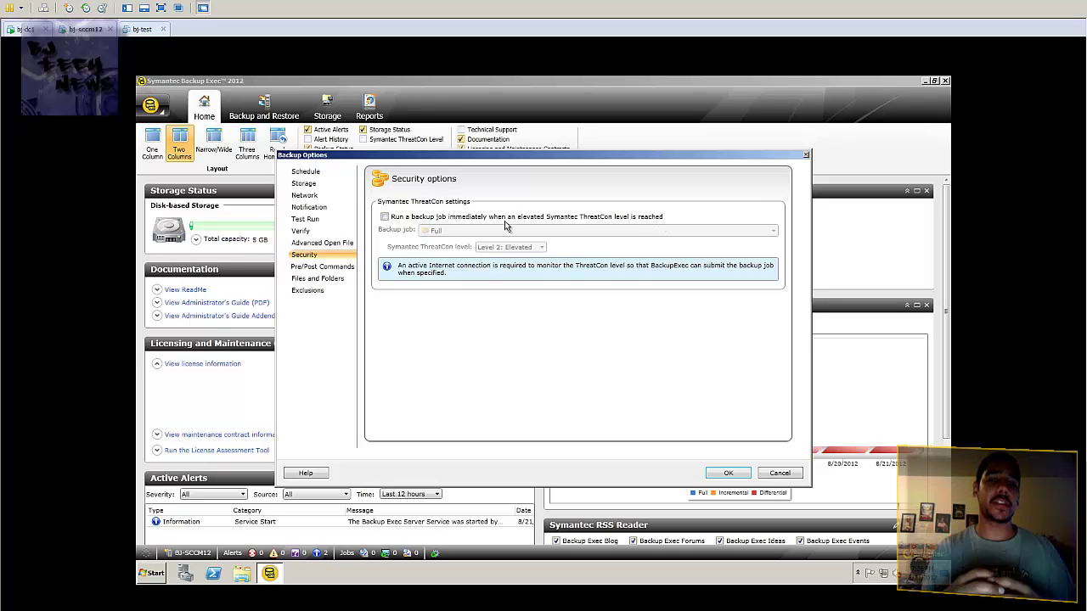
left_click(336, 268)
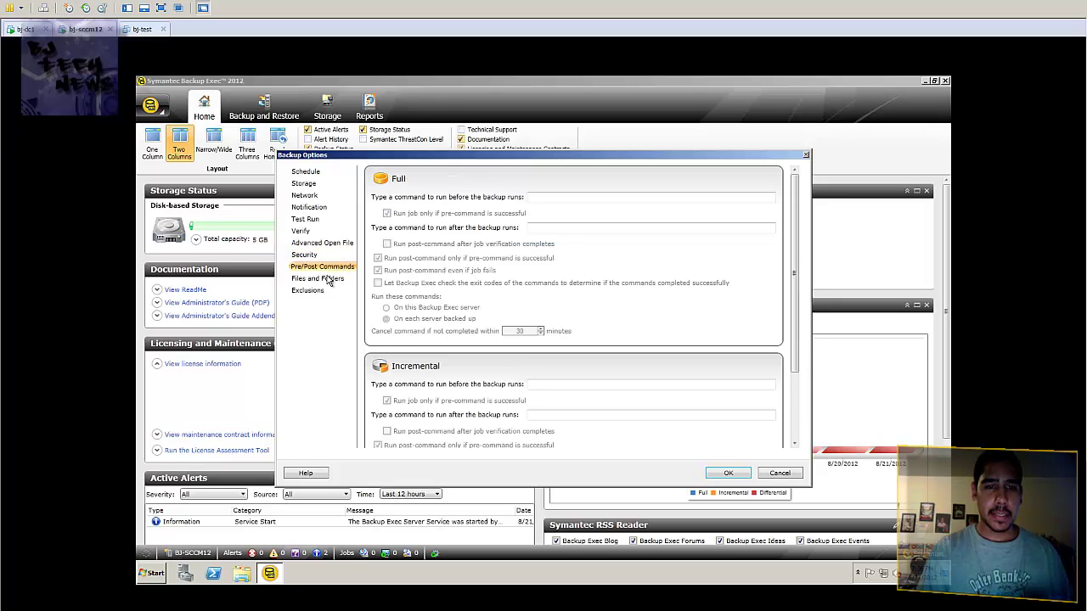
left_click(327, 280)
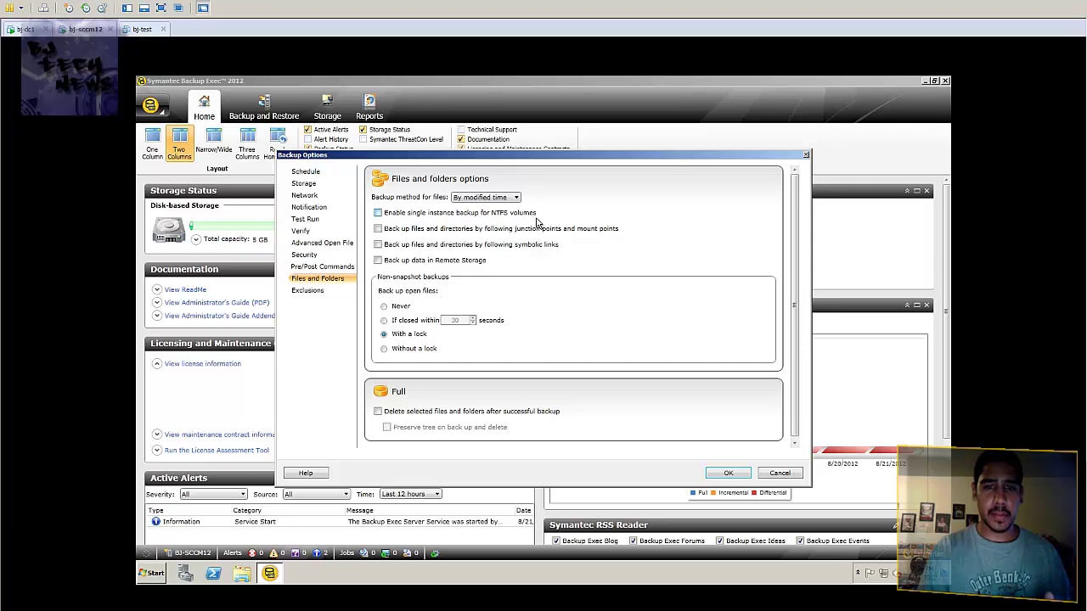
scroll(568, 301, "down", 1)
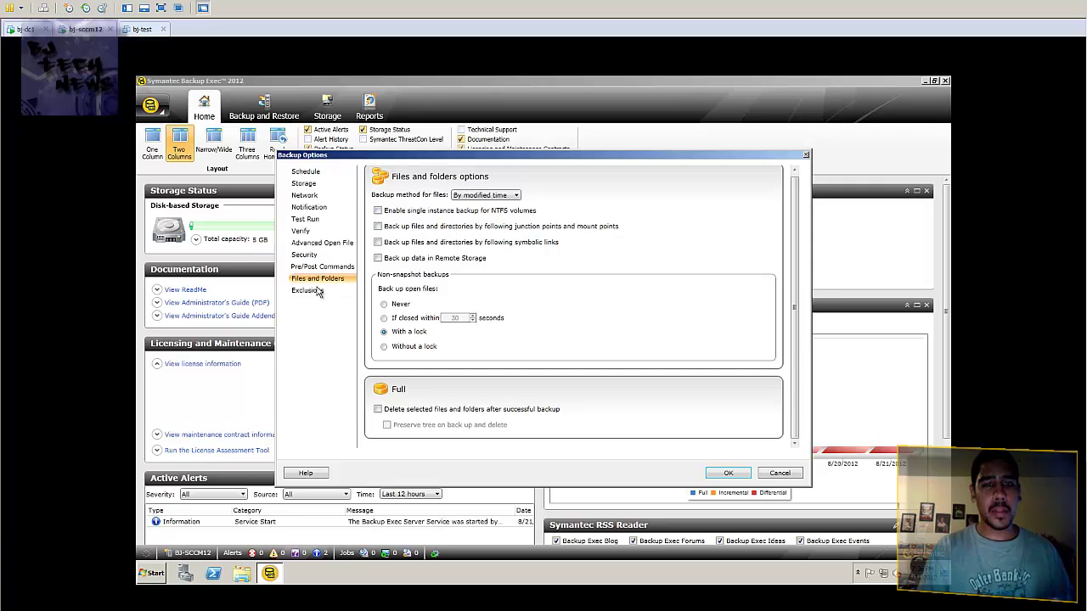
left_click(319, 294)
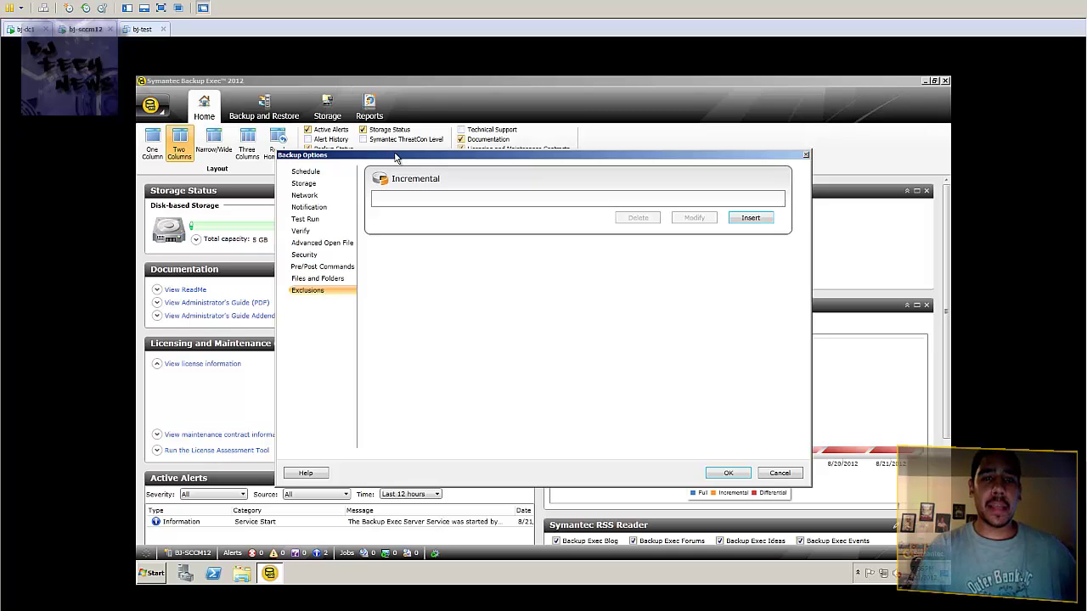
Accept the backup options, but discard the new backup definition for bj-sccm12
left_click_drag(397, 158, 393, 133)
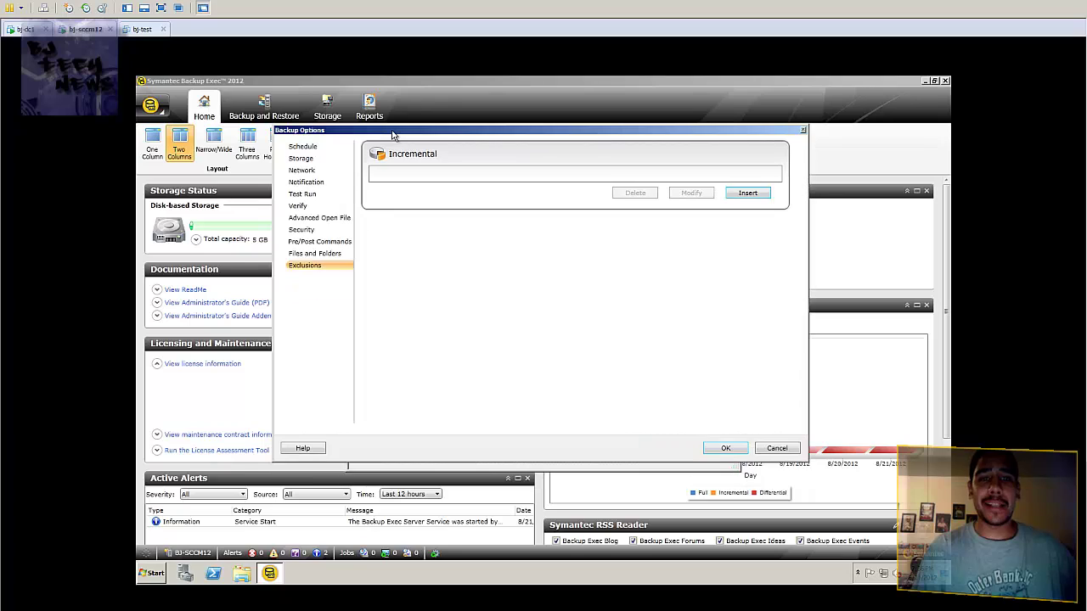
left_click(725, 450)
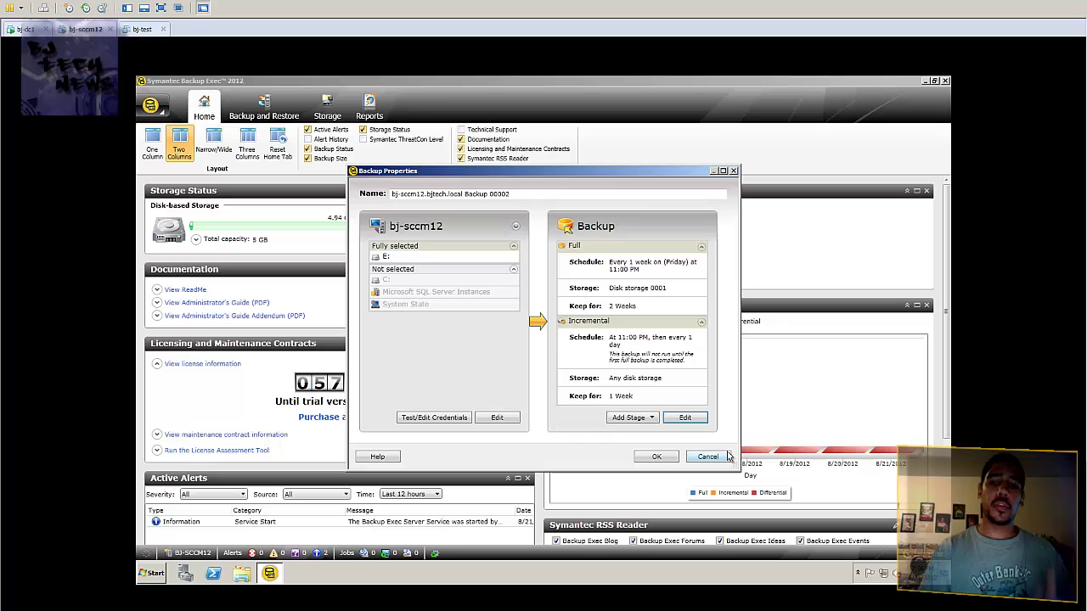
left_click(726, 457)
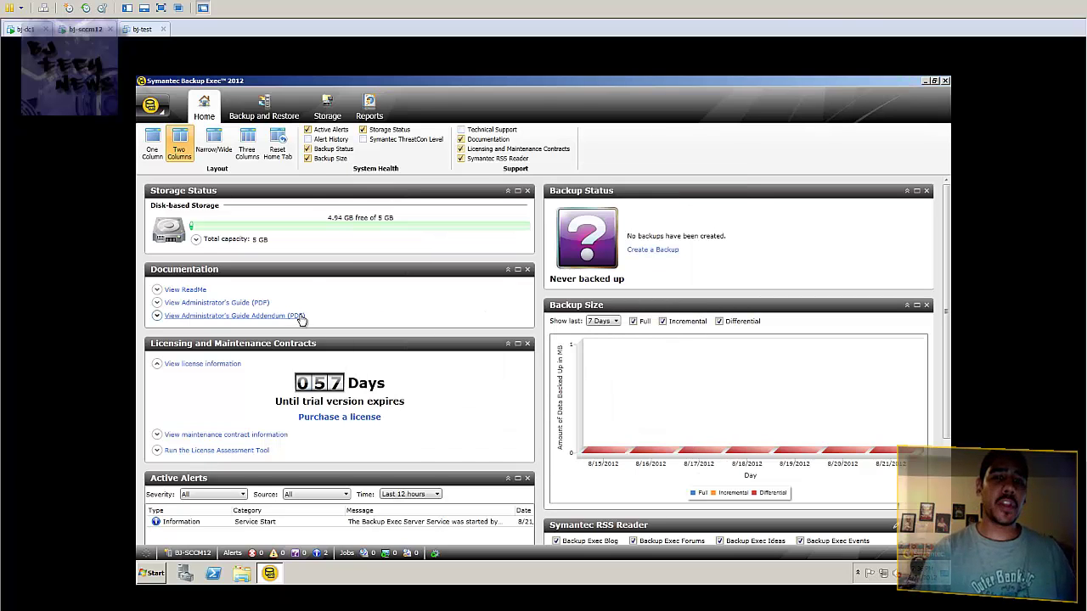
Look over the backup server list and the custom reports, and return to the home overview
left_click(274, 103)
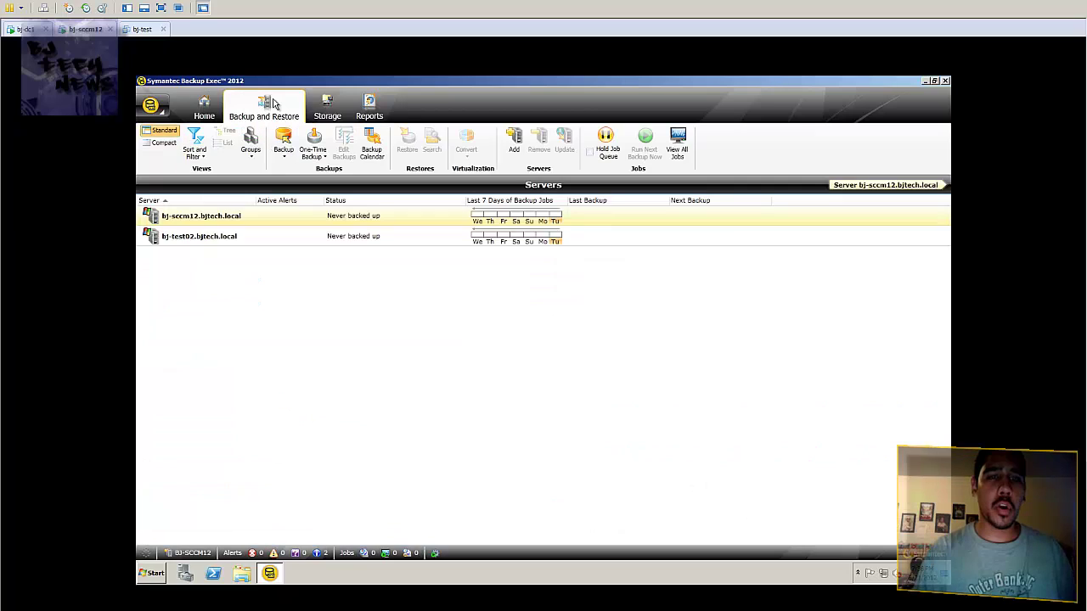
left_click(365, 108)
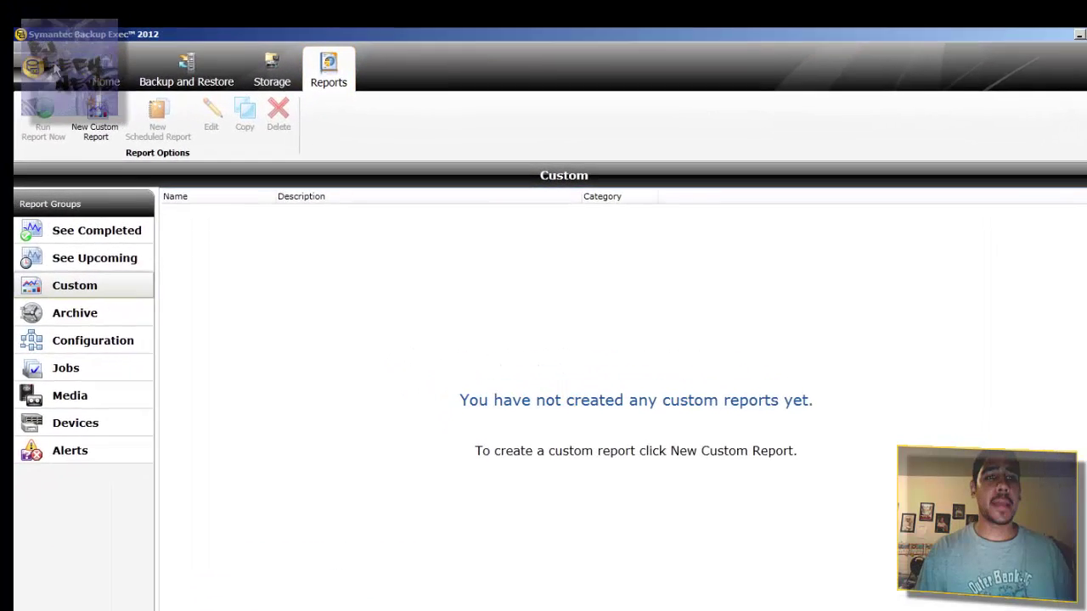
left_click(199, 112)
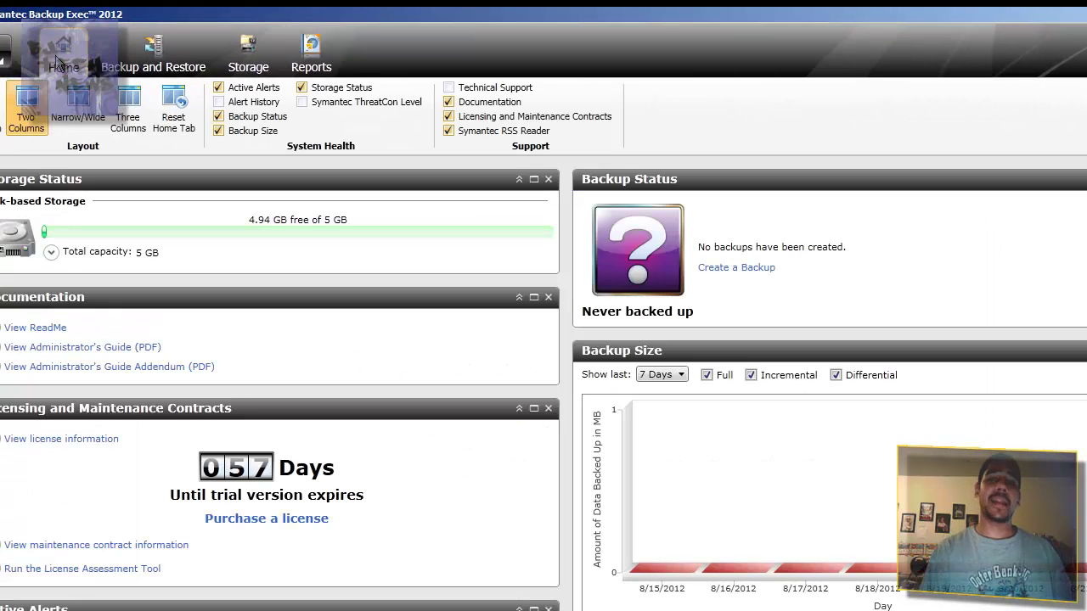